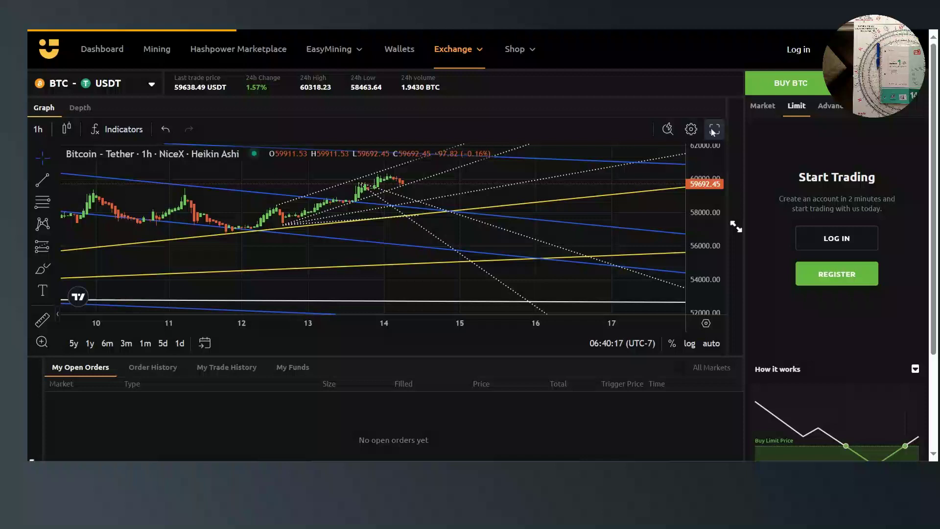
Show the Bitcoin–Tether chart full screen and examine the price swings and trend lines from late June to mid-July
{"action": "left_click", "coordinate": [714, 129]}
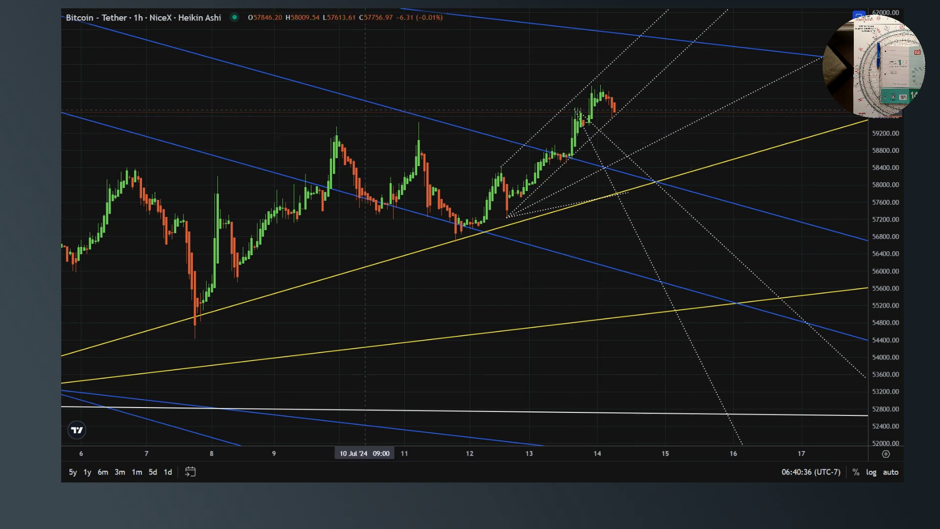
{"action": "left_click_drag", "start_coordinate": [379, 122], "coordinate": [467, 121]}
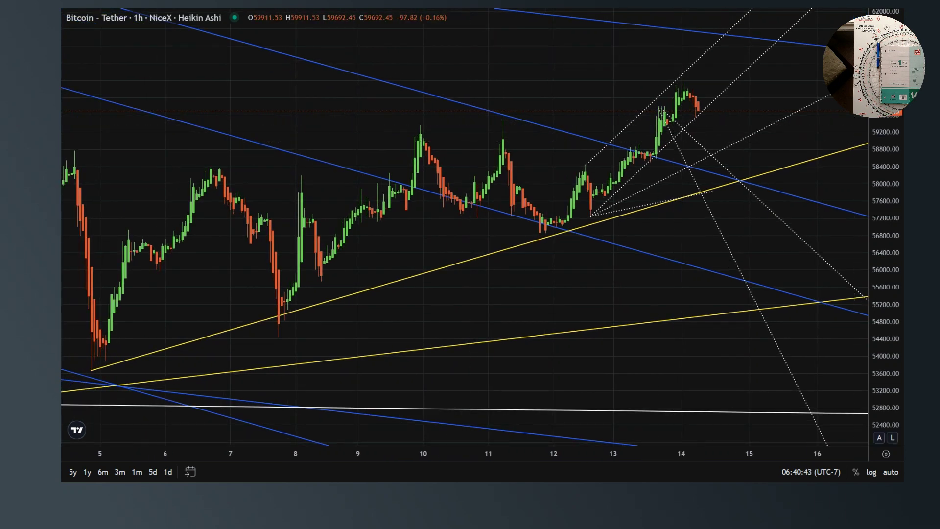
{"action": "scroll", "coordinate": [885, 245], "scroll_direction": "down", "scroll_amount": 2}
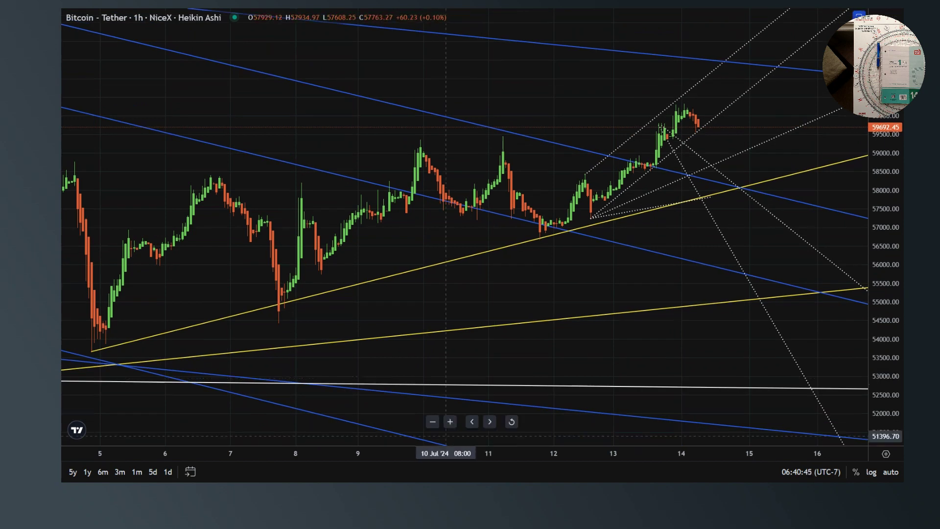
{"action": "left_click", "coordinate": [432, 421]}
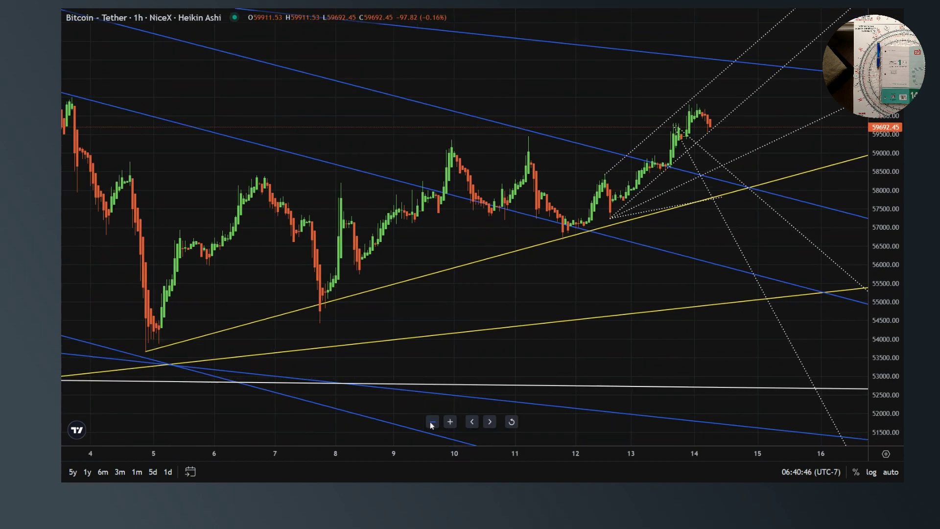
{"action": "left_click", "coordinate": [431, 422]}
{"action": "left_click_drag", "start_coordinate": [652, 302], "coordinate": [518, 400]}
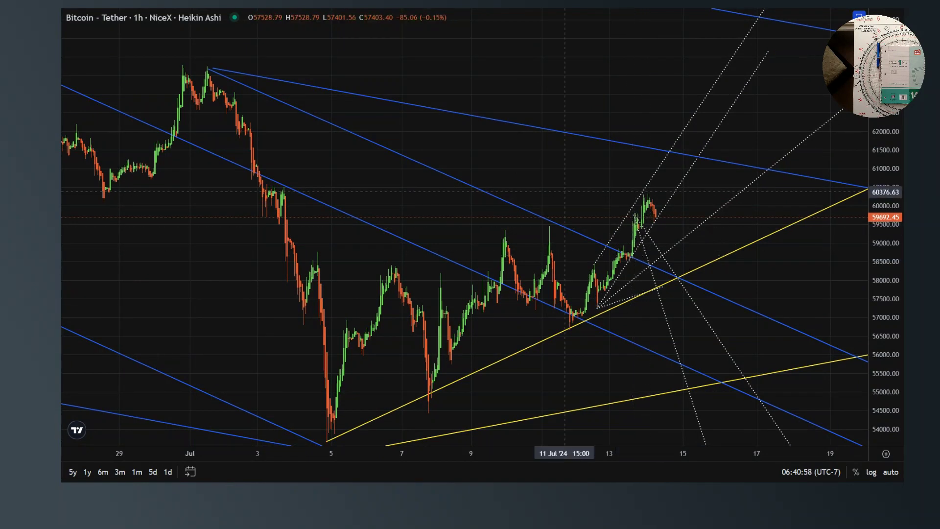
{"action": "left_click_drag", "start_coordinate": [425, 210], "coordinate": [597, 181]}
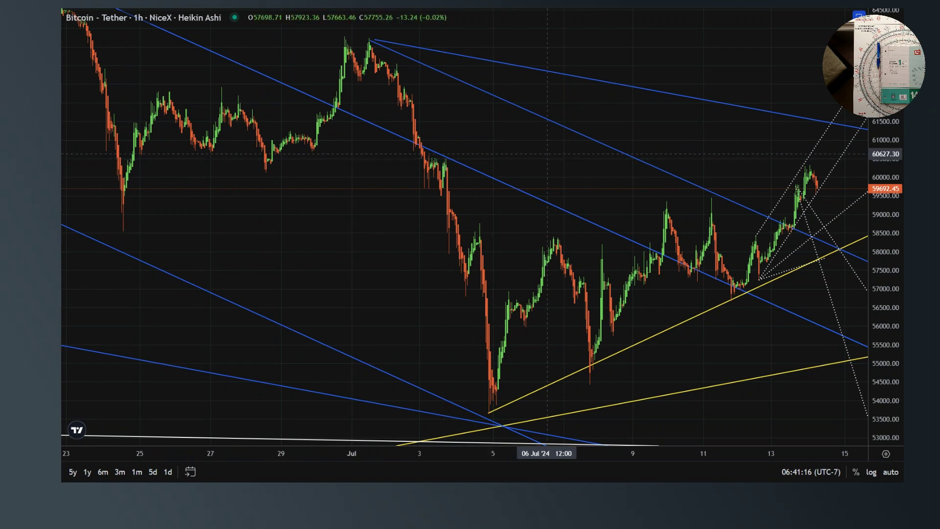
{"action": "left_click_drag", "start_coordinate": [546, 153], "coordinate": [337, 113]}
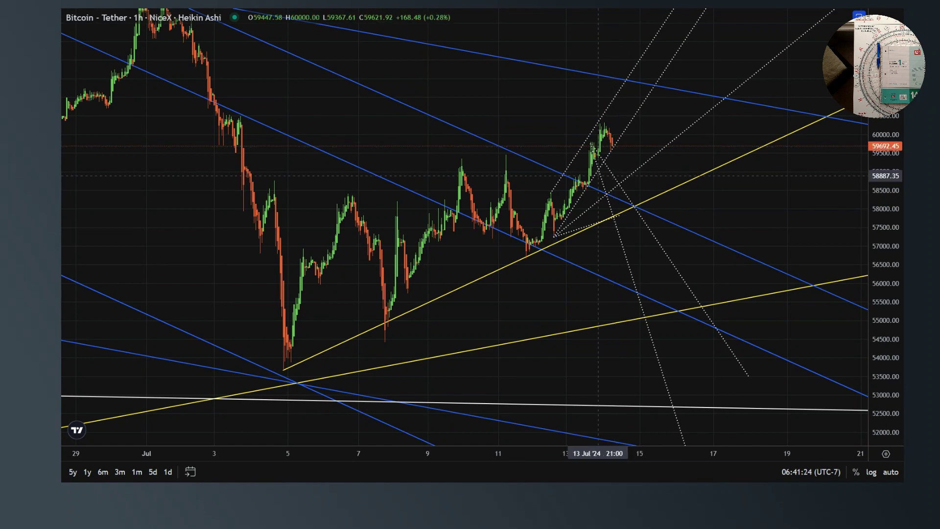
{"action": "mouse_move", "coordinate": [449, 424]}
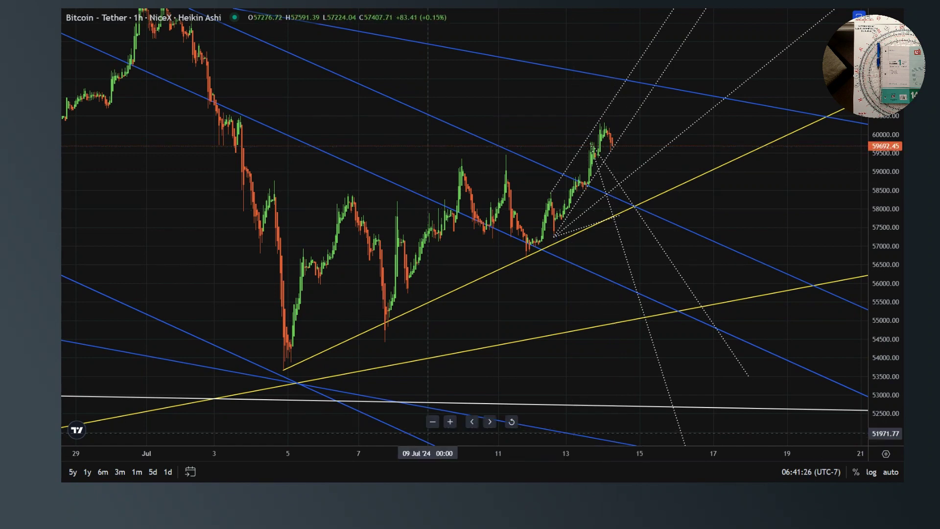
{"action": "left_click", "coordinate": [449, 422]}
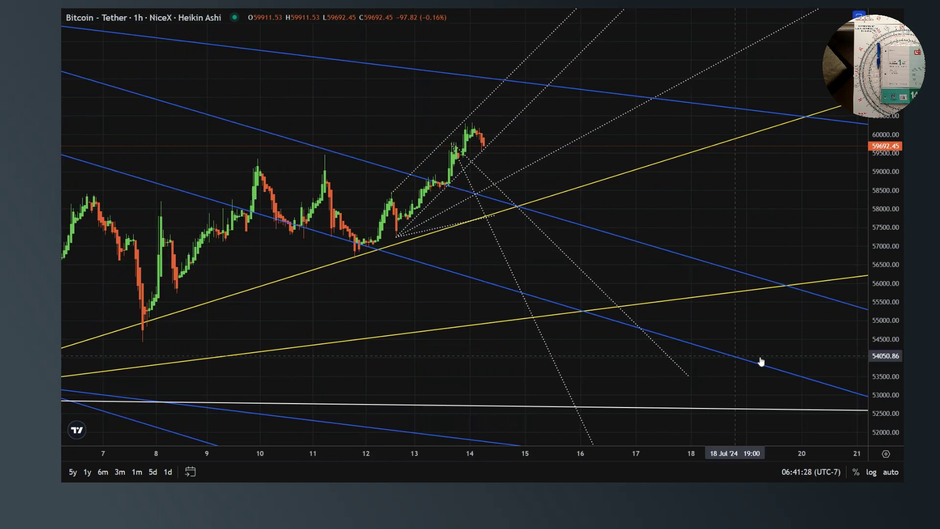
Extend the shallowest rising dotted line from the 12 July low so it ends at 15 July 00:00, about 57,927
{"action": "left_click_drag", "start_coordinate": [885, 375], "coordinate": [885, 303]}
{"action": "left_click_drag", "start_coordinate": [767, 224], "coordinate": [772, 335]}
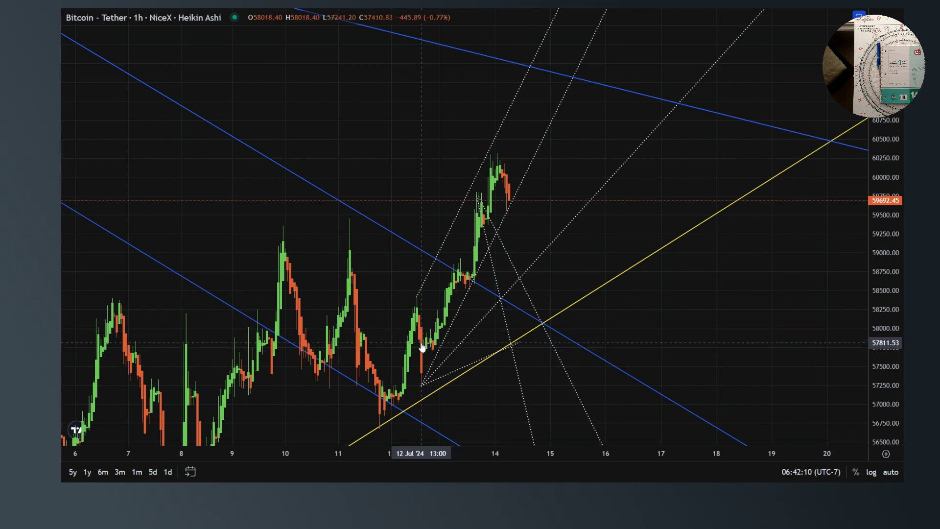
{"action": "left_click", "coordinate": [518, 345]}
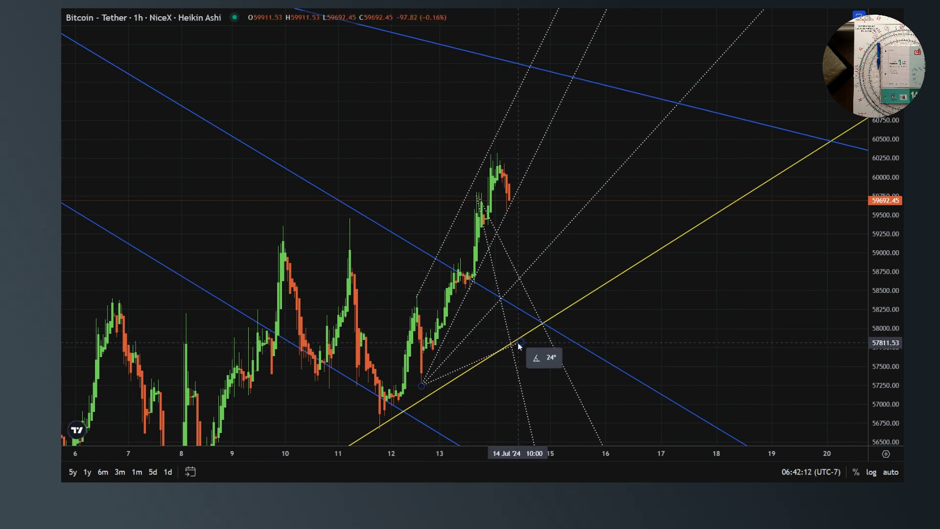
{"action": "left_click_drag", "start_coordinate": [518, 342], "coordinate": [551, 336]}
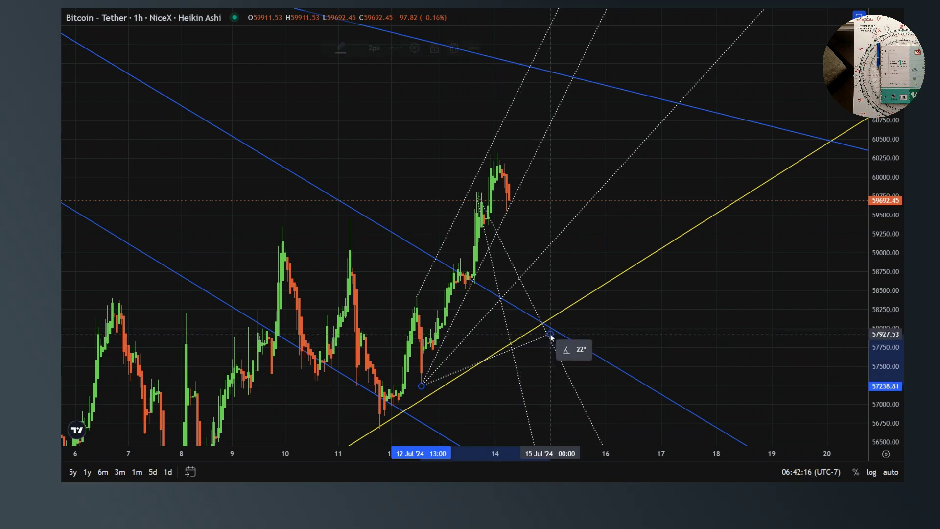
Move both descending dotted lines so they start at the 14 July price peak, at about 60,315
{"action": "mouse_move", "coordinate": [480, 359]}
{"action": "left_mouse_down"}
{"action": "mouse_move", "coordinate": [474, 300]}
{"action": "mouse_move", "coordinate": [443, 269]}
{"action": "mouse_move", "coordinate": [442, 294]}
{"action": "left_mouse_up"}
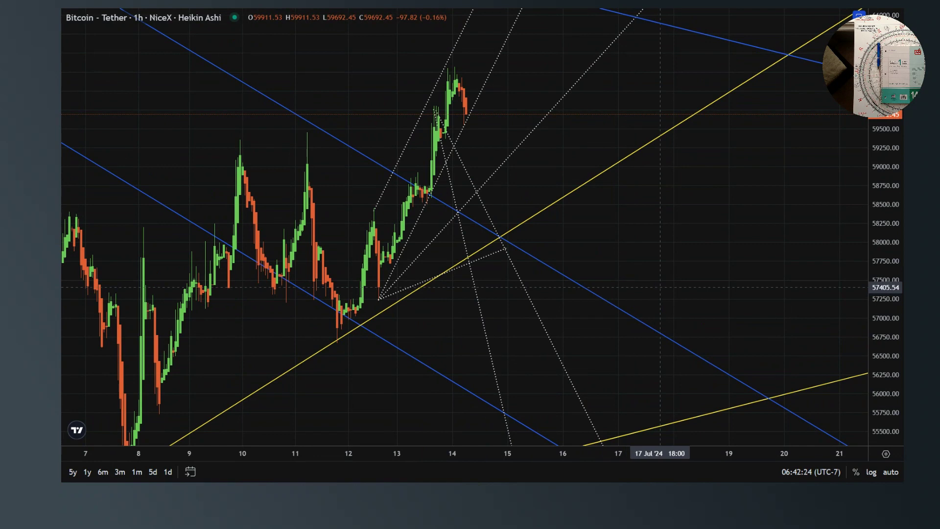
{"action": "left_click_drag", "start_coordinate": [650, 301], "coordinate": [570, 357]}
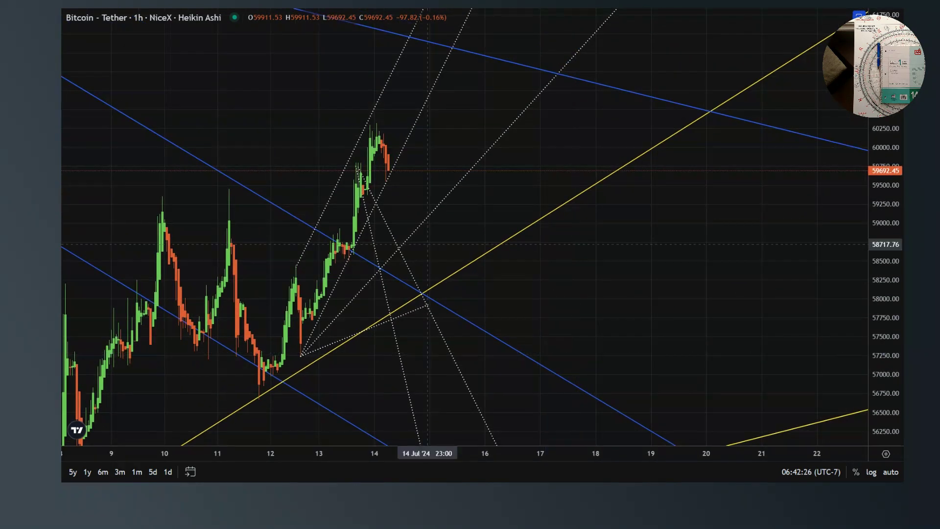
{"action": "left_click", "coordinate": [371, 243]}
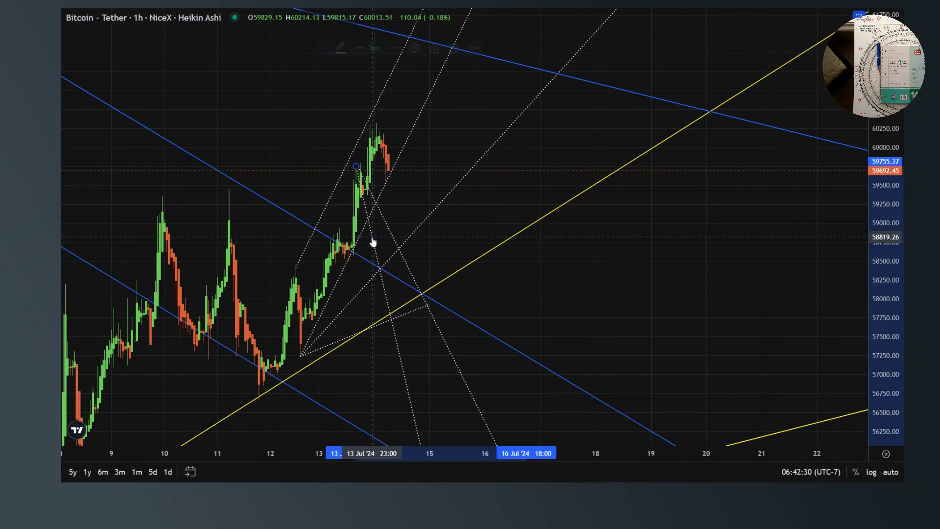
{"action": "mouse_move", "coordinate": [402, 210]}
{"action": "left_mouse_down"}
{"action": "mouse_move", "coordinate": [428, 189]}
{"action": "mouse_move", "coordinate": [394, 195]}
{"action": "left_mouse_up"}
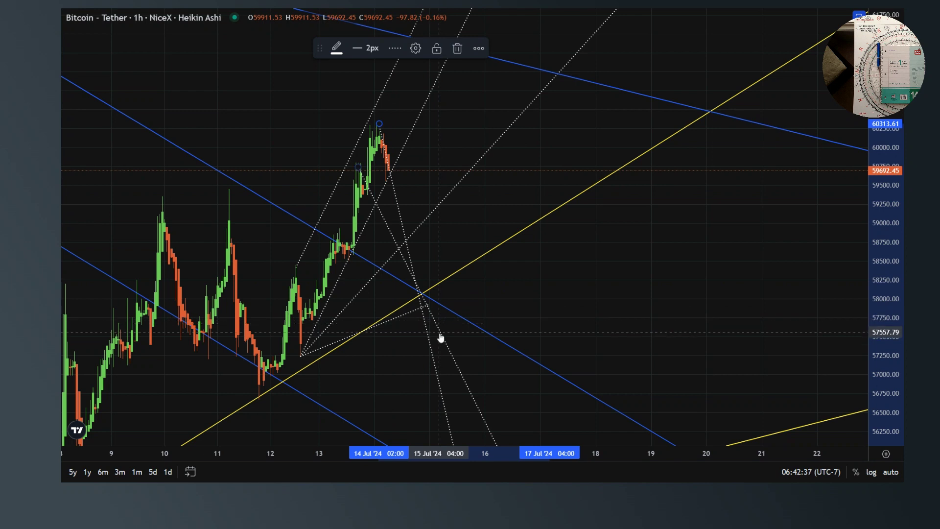
{"action": "mouse_move", "coordinate": [440, 338]}
{"action": "left_mouse_down"}
{"action": "mouse_move", "coordinate": [489, 300]}
{"action": "mouse_move", "coordinate": [457, 288]}
{"action": "left_mouse_up"}
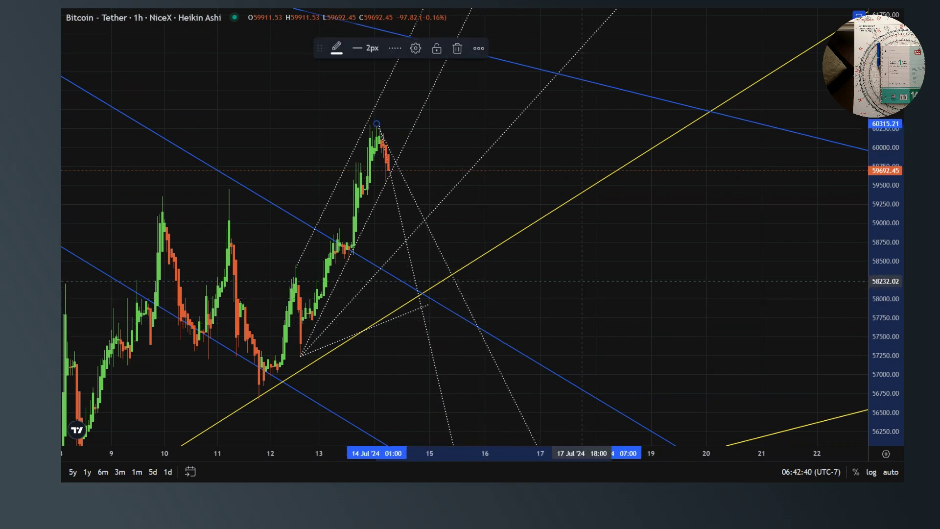
{"action": "left_click", "coordinate": [584, 281]}
Rescale the price axis until the shallower descending dotted line reads -45°, and steepen the other descending line to about -66°
{"action": "left_click_drag", "start_coordinate": [886, 222], "coordinate": [901, 384]}
{"action": "left_click_drag", "start_coordinate": [661, 271], "coordinate": [703, 149]}
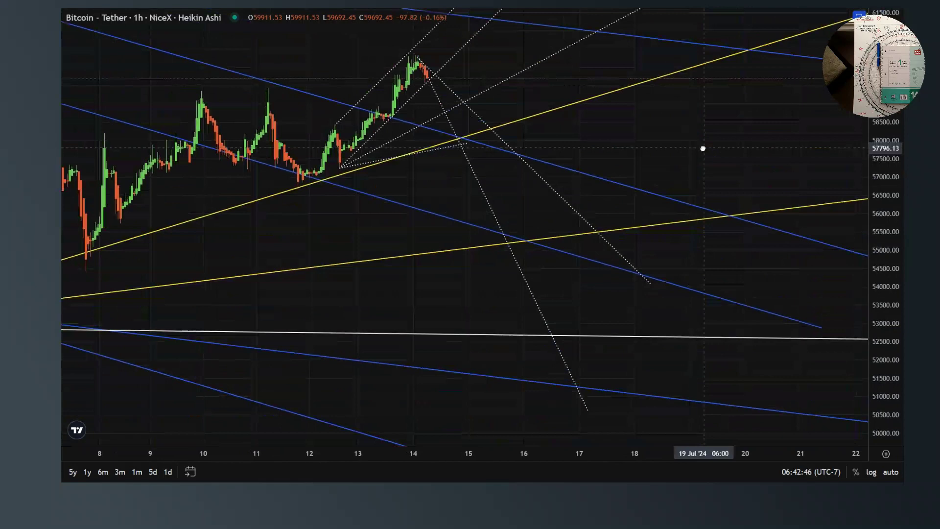
{"action": "left_click", "coordinate": [543, 184]}
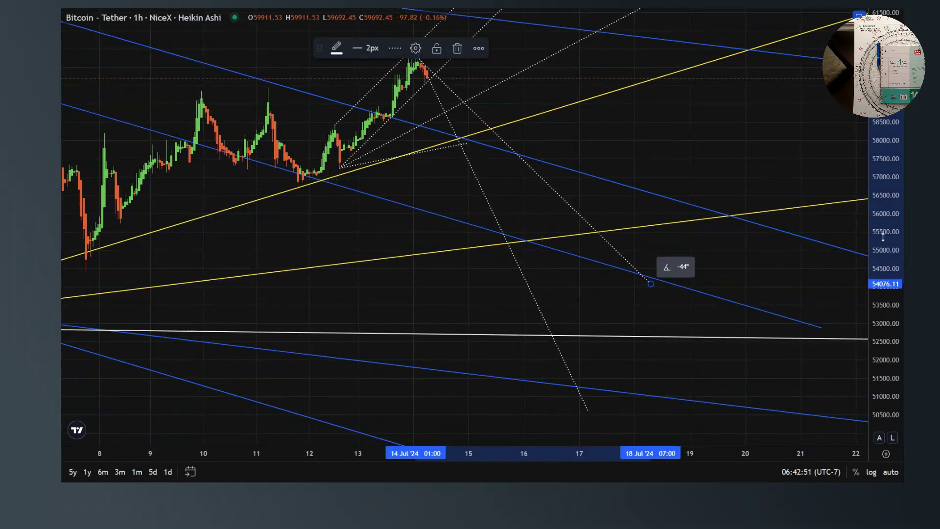
{"action": "left_click_drag", "start_coordinate": [887, 311], "coordinate": [887, 305]}
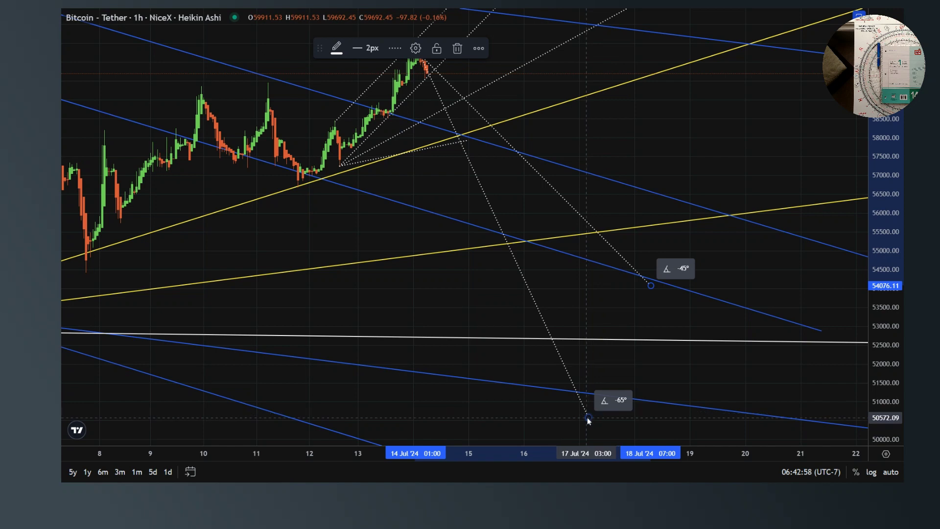
{"action": "left_click_drag", "start_coordinate": [590, 419], "coordinate": [577, 418]}
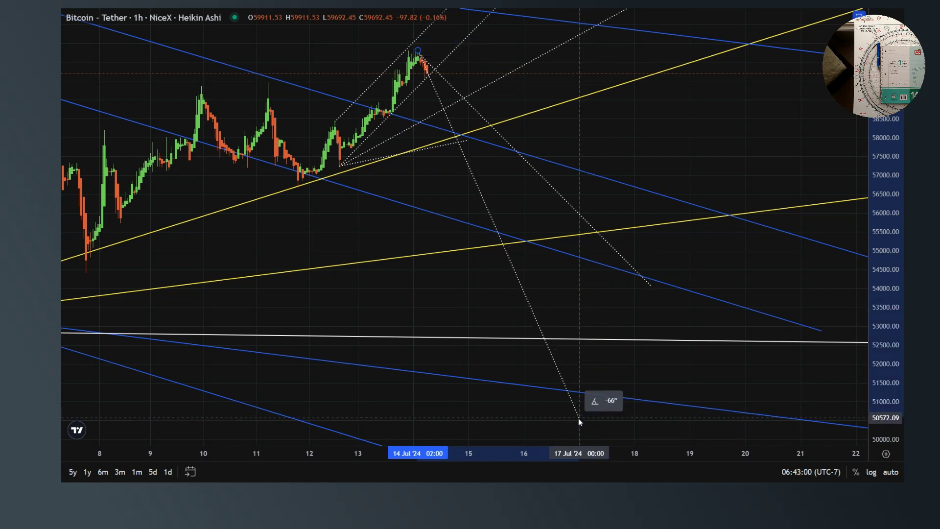
{"action": "left_click", "coordinate": [636, 368]}
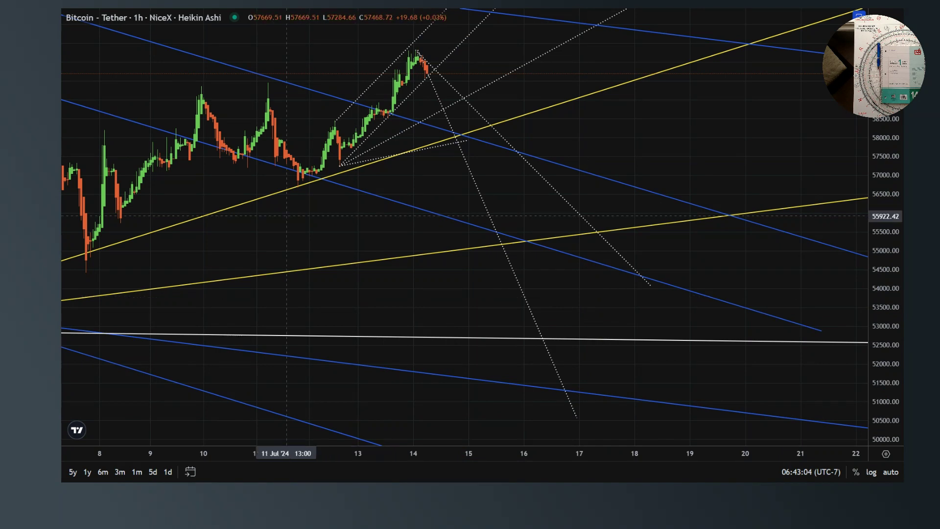
Examine the 12–14 July price action against the dotted lines up close and the wider trend since late June
{"action": "left_click_drag", "start_coordinate": [287, 215], "coordinate": [605, 280]}
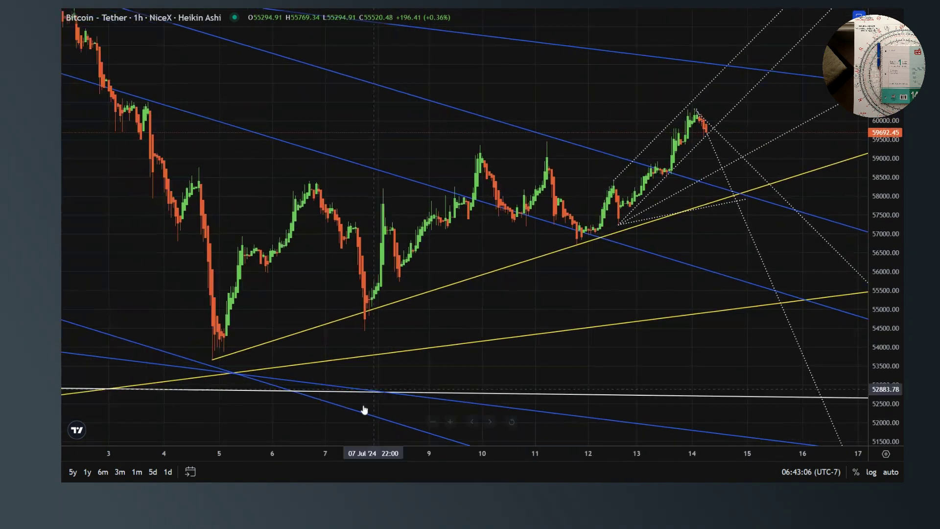
{"action": "left_click", "coordinate": [449, 421]}
{"action": "left_click", "coordinate": [449, 421]}
{"action": "left_click", "coordinate": [449, 421]}
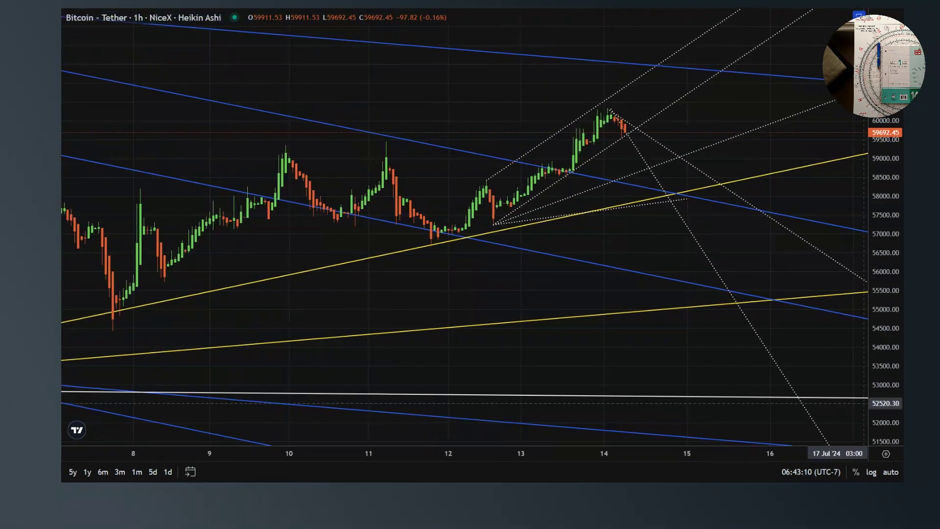
{"action": "left_click_drag", "start_coordinate": [885, 352], "coordinate": [885, 399]}
{"action": "left_click_drag", "start_coordinate": [818, 160], "coordinate": [730, 261]}
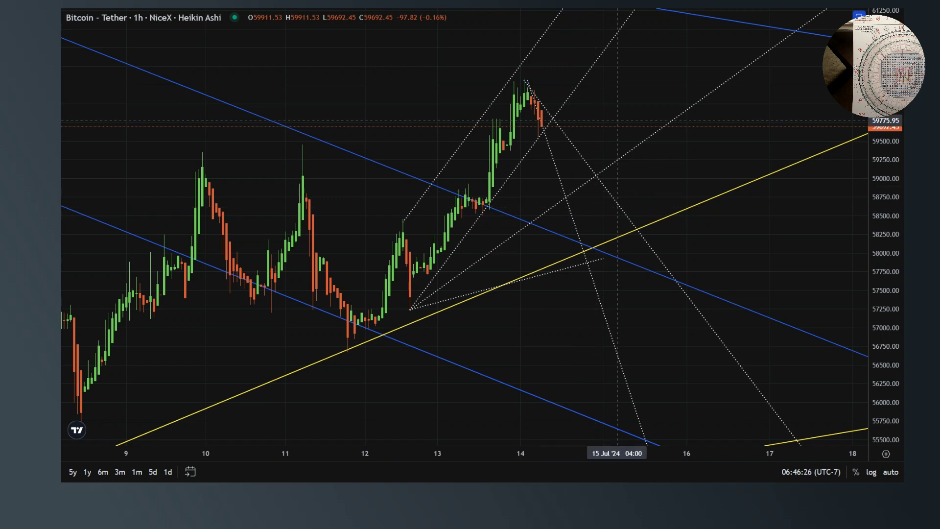
{"action": "left_click_drag", "start_coordinate": [617, 120], "coordinate": [595, 215]}
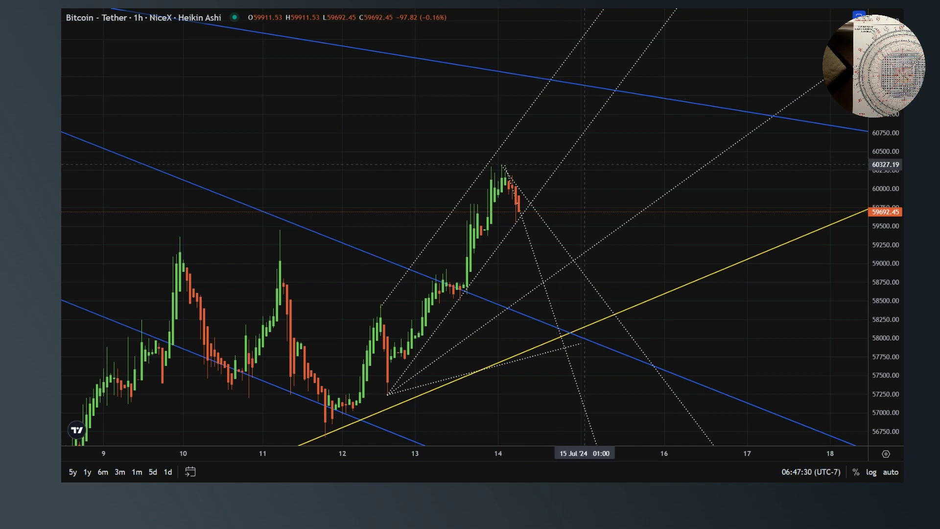
{"action": "left_click_drag", "start_coordinate": [584, 165], "coordinate": [831, 20]}
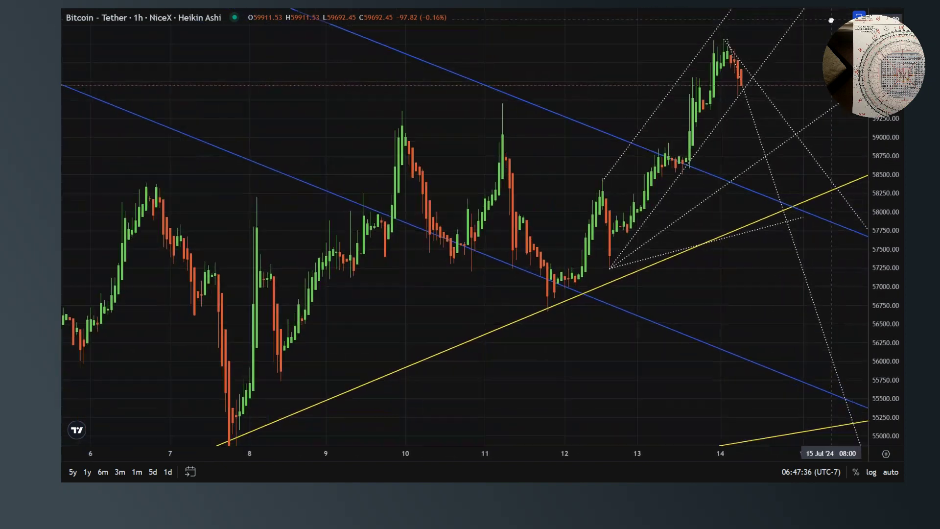
{"action": "left_click_drag", "start_coordinate": [877, 136], "coordinate": [835, 252]}
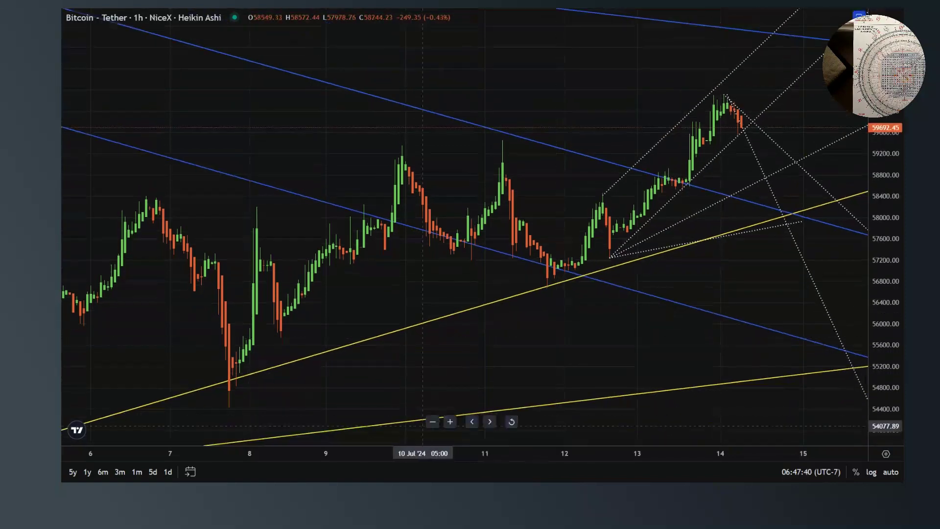
{"action": "left_click", "coordinate": [432, 422]}
{"action": "left_click", "coordinate": [432, 422]}
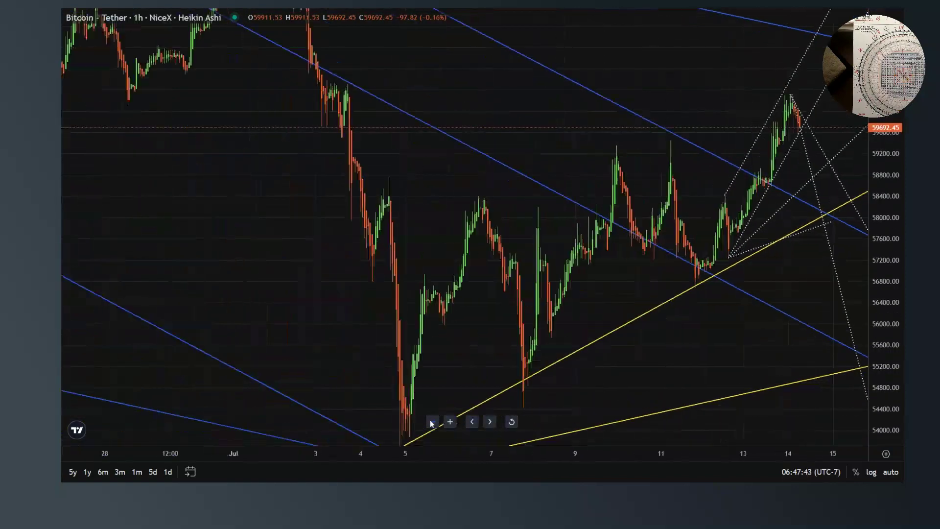
{"action": "left_click", "coordinate": [432, 422]}
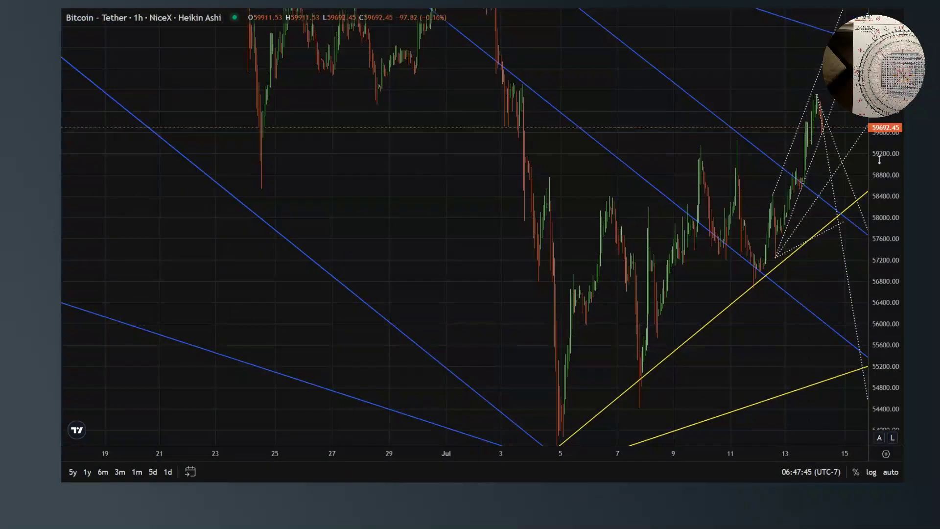
{"action": "left_click_drag", "start_coordinate": [885, 245], "coordinate": [884, 299]}
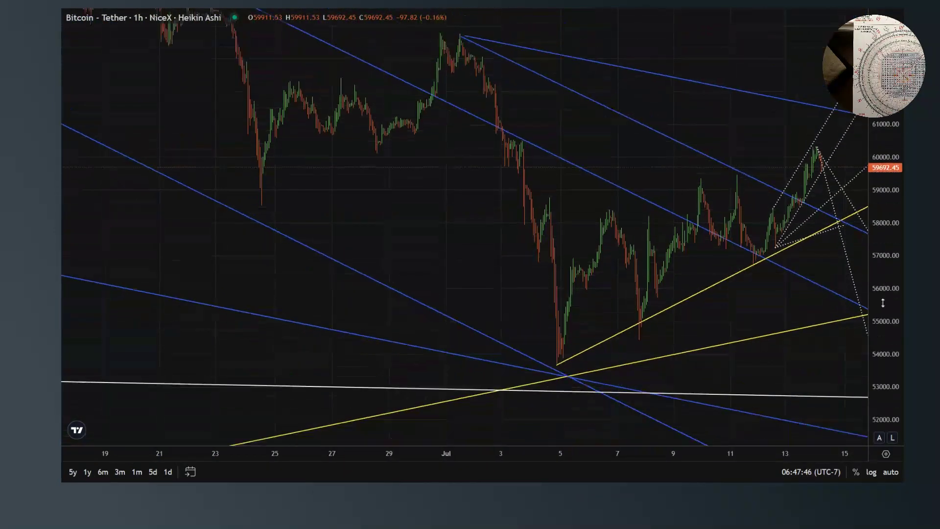
{"action": "left_click_drag", "start_coordinate": [738, 120], "coordinate": [573, 144]}
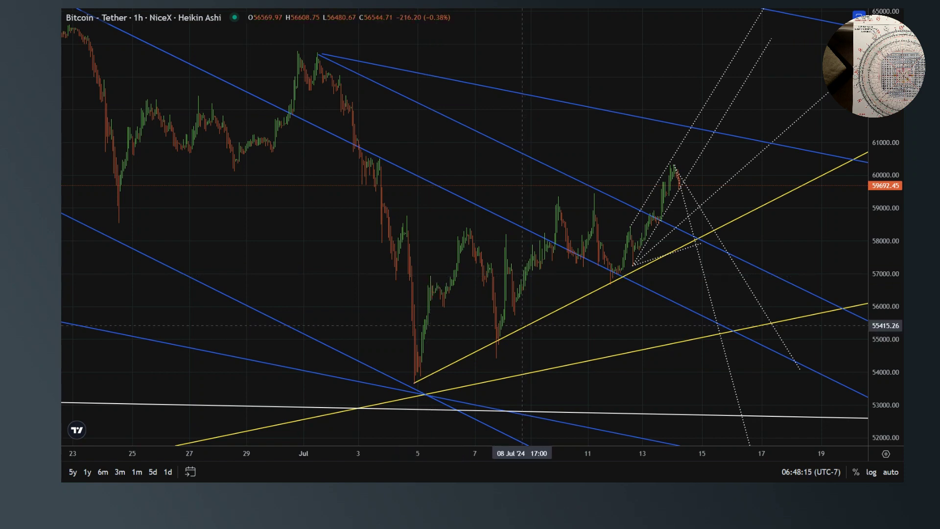
Clone the steeper rising yellow line from the early-July low and place the parallel copy along the 9–11 July highs, starting near 56,850
{"action": "left_click_drag", "start_coordinate": [565, 331], "coordinate": [397, 379]}
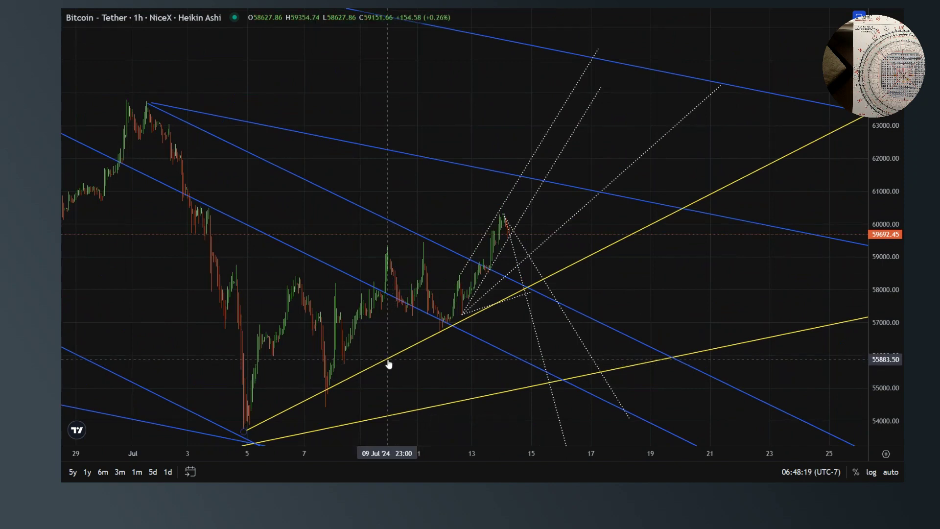
{"action": "left_click", "coordinate": [388, 364]}
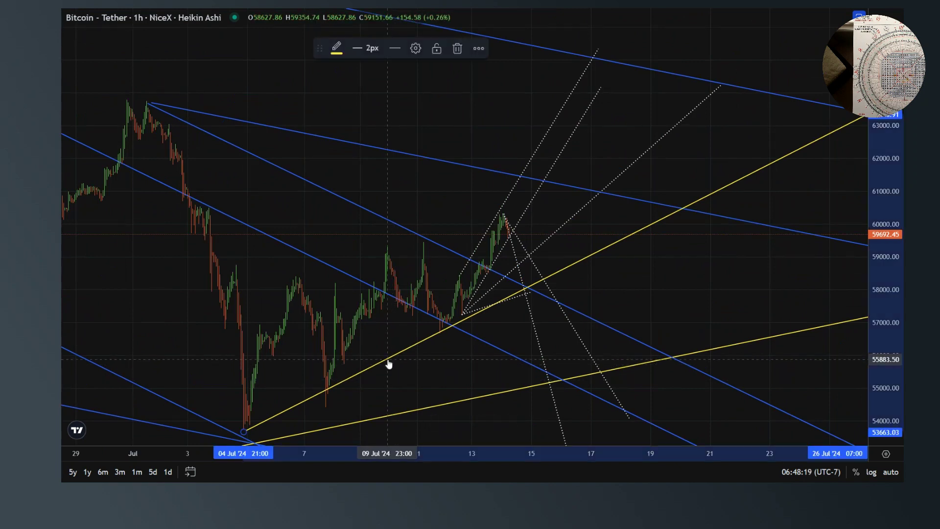
{"action": "left_click", "coordinate": [479, 49]}
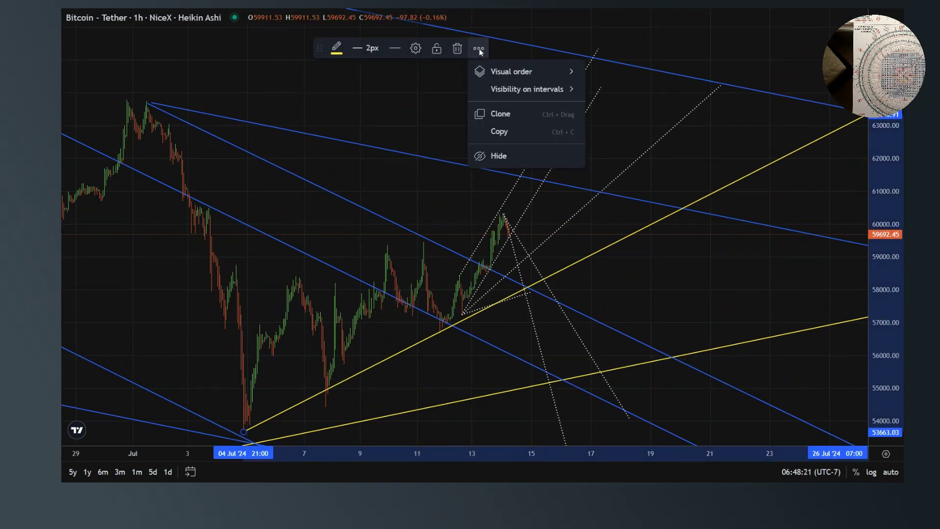
{"action": "left_click", "coordinate": [500, 114]}
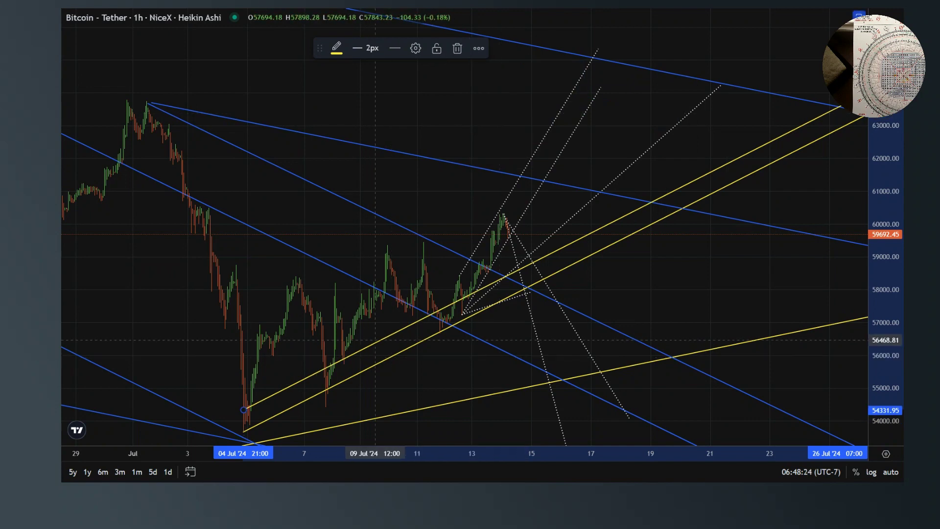
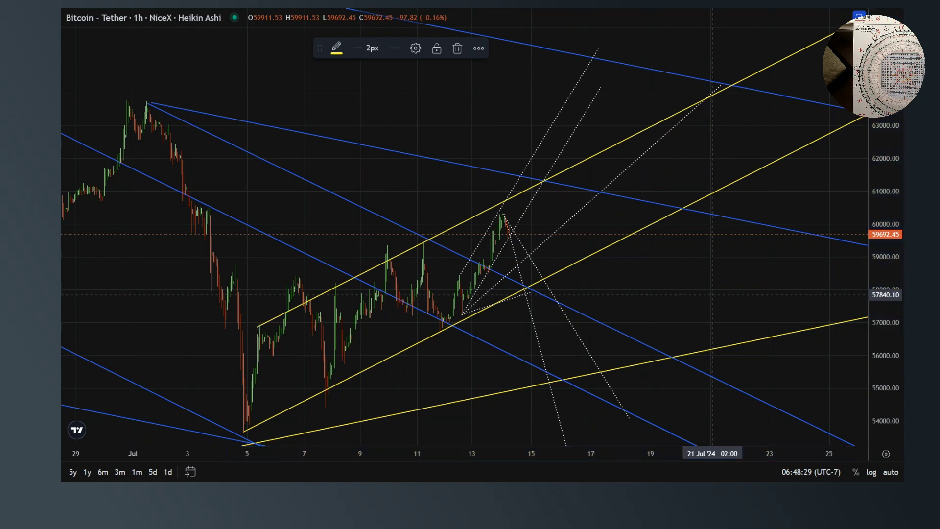
Examine the rising yellow channel from the early-July low to the 14 July peak, including where its lower line meets the descending dotted lines
{"action": "left_click_drag", "start_coordinate": [675, 338], "coordinate": [571, 335]}
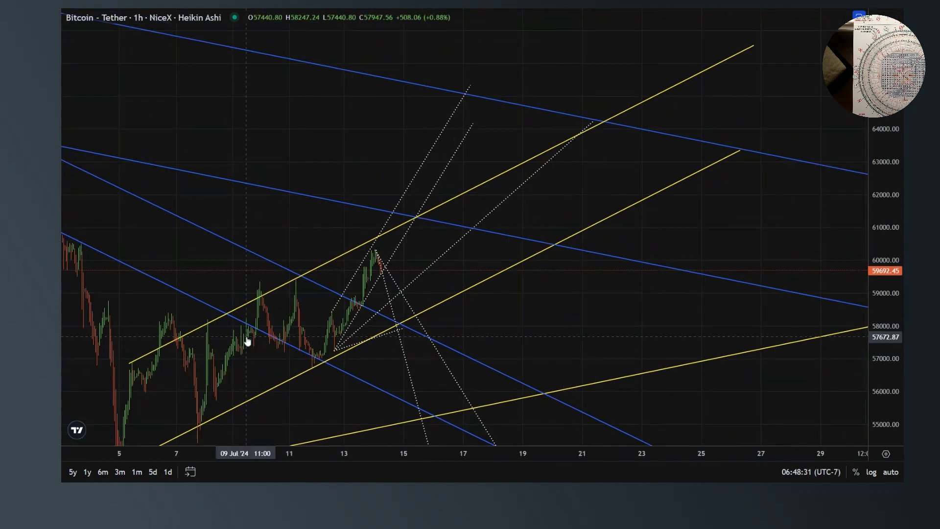
{"action": "left_click_drag", "start_coordinate": [130, 307], "coordinate": [147, 225]}
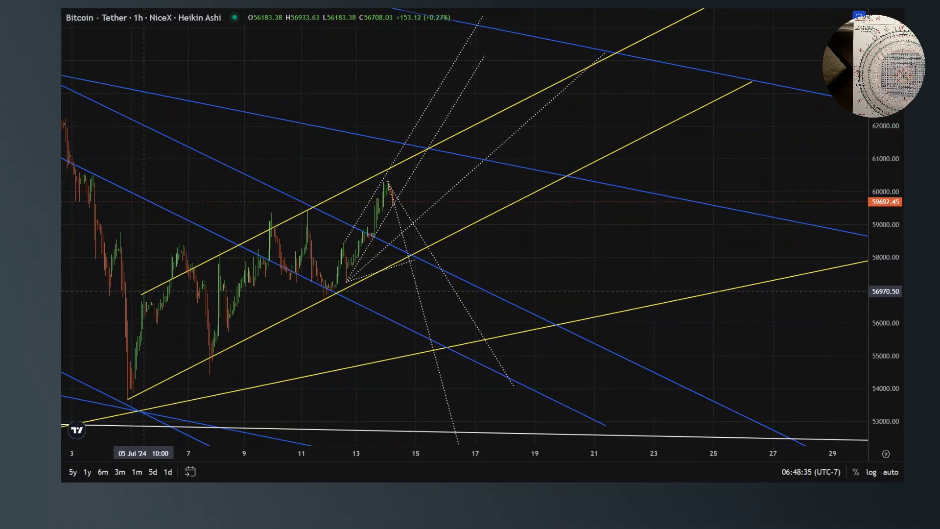
{"action": "left_click_drag", "start_coordinate": [128, 398], "coordinate": [128, 402]}
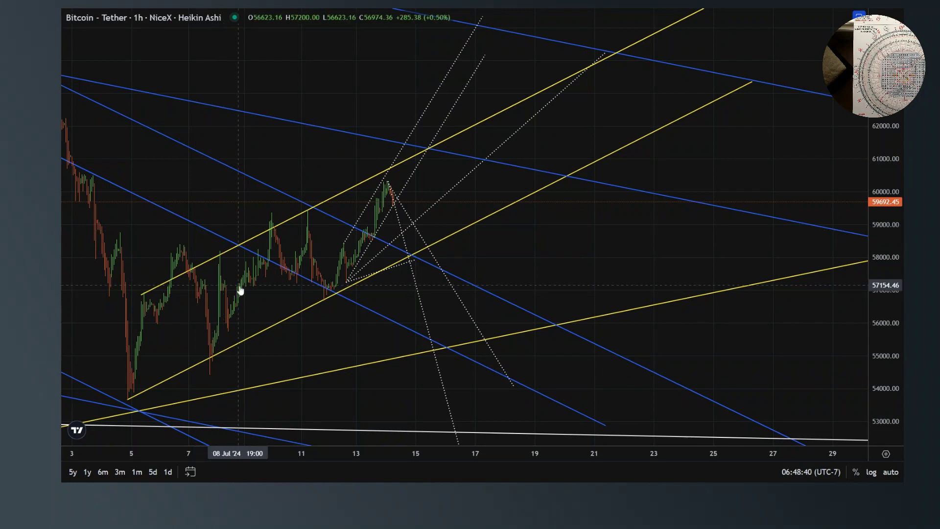
{"action": "left_click", "coordinate": [326, 300]}
{"action": "left_click", "coordinate": [386, 179]}
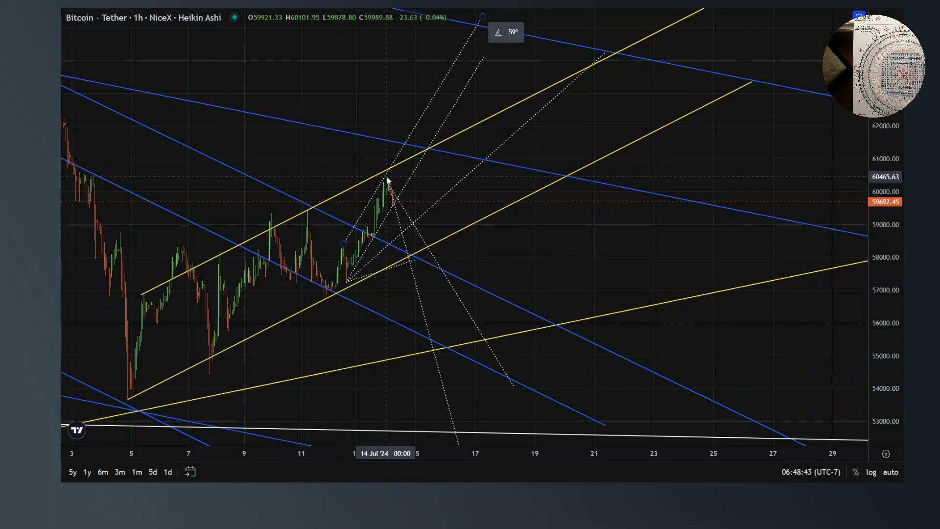
{"action": "left_click", "coordinate": [388, 182]}
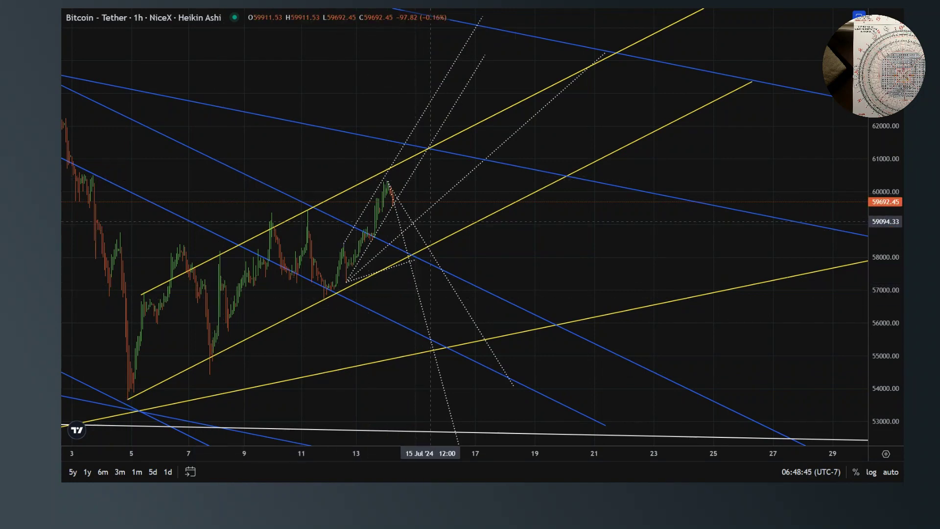
{"action": "left_click", "coordinate": [432, 245]}
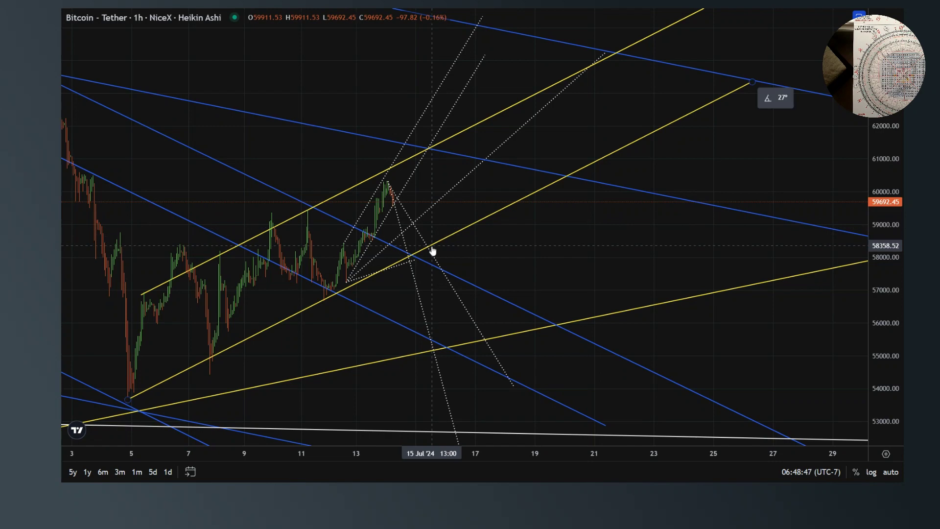
{"action": "left_click", "coordinate": [433, 251]}
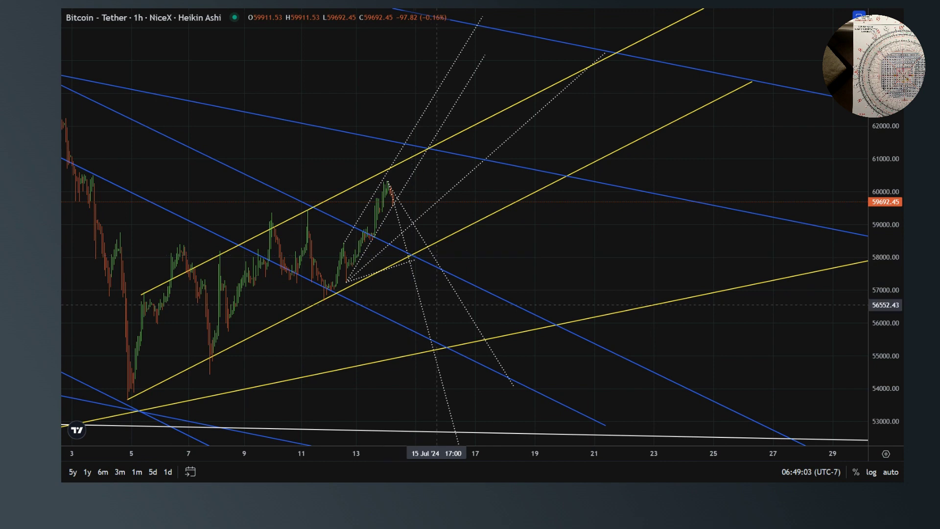
Examine where the descending dotted lines cross the blue, yellow and white lines, and the area down to the red horizontal level at 49,023.74
{"action": "left_click_drag", "start_coordinate": [413, 255], "coordinate": [451, 130]}
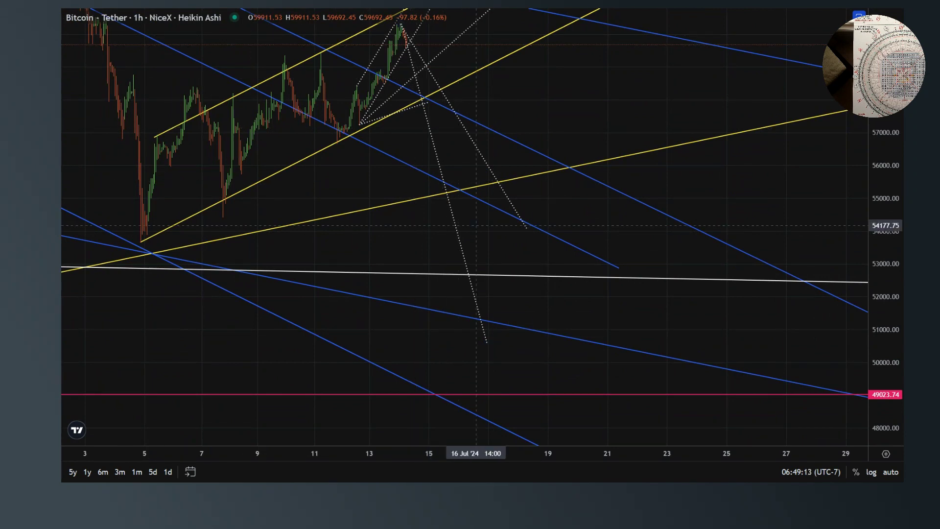
{"action": "left_click_drag", "start_coordinate": [459, 211], "coordinate": [456, 96]}
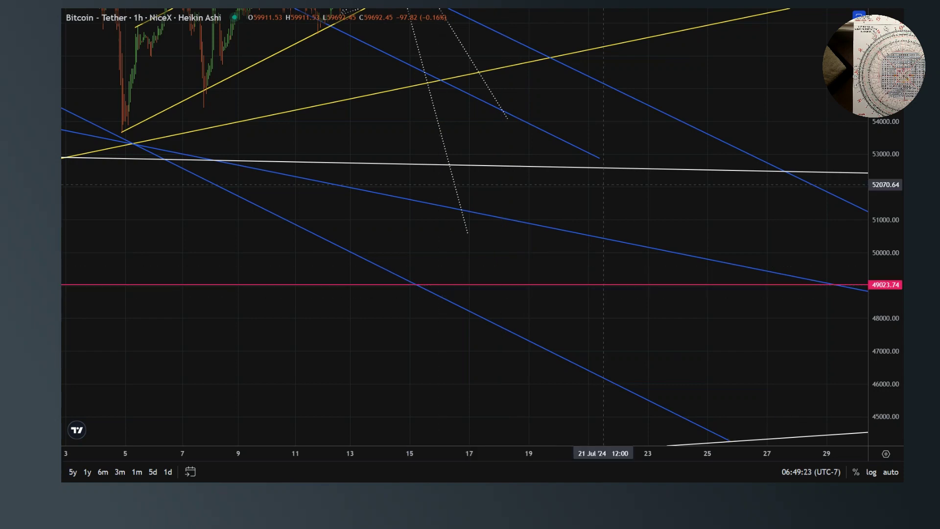
{"action": "left_click_drag", "start_coordinate": [592, 207], "coordinate": [765, 307]}
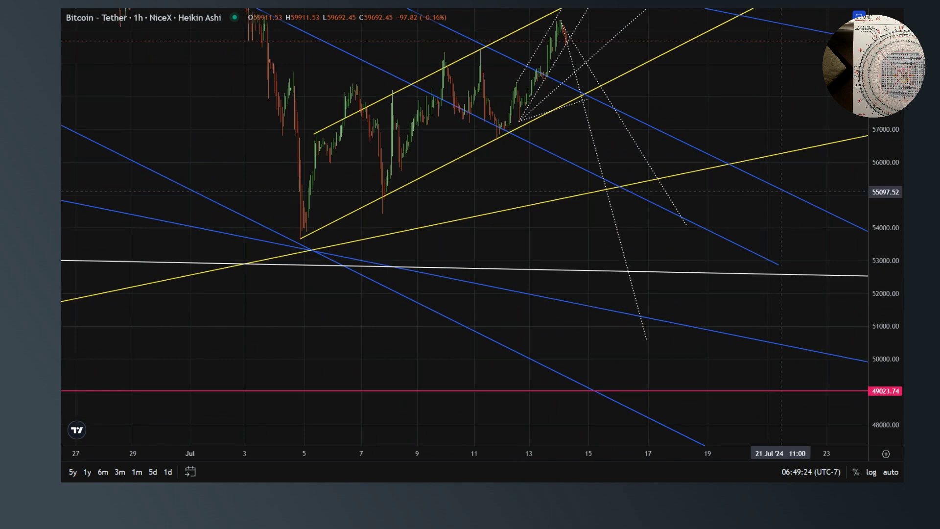
{"action": "left_click_drag", "start_coordinate": [723, 93], "coordinate": [815, 258]}
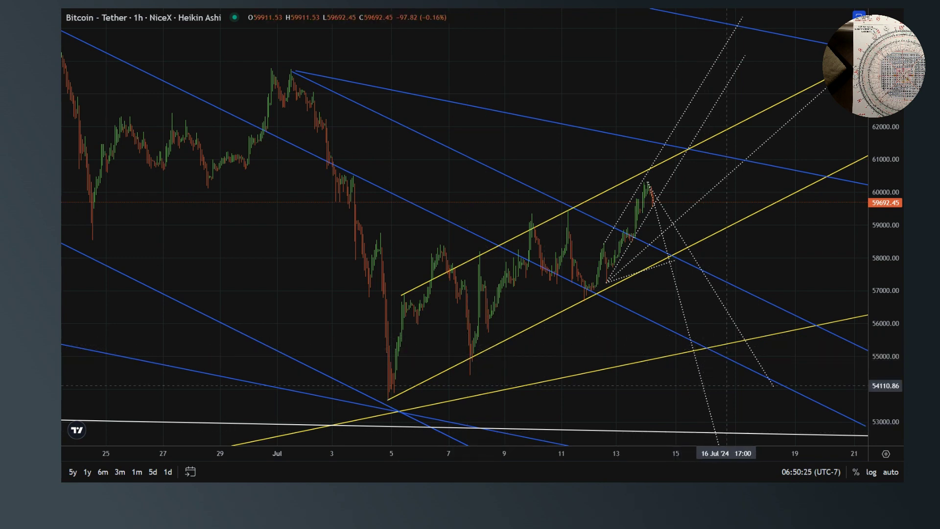
{"action": "left_click_drag", "start_coordinate": [726, 386], "coordinate": [677, 214]}
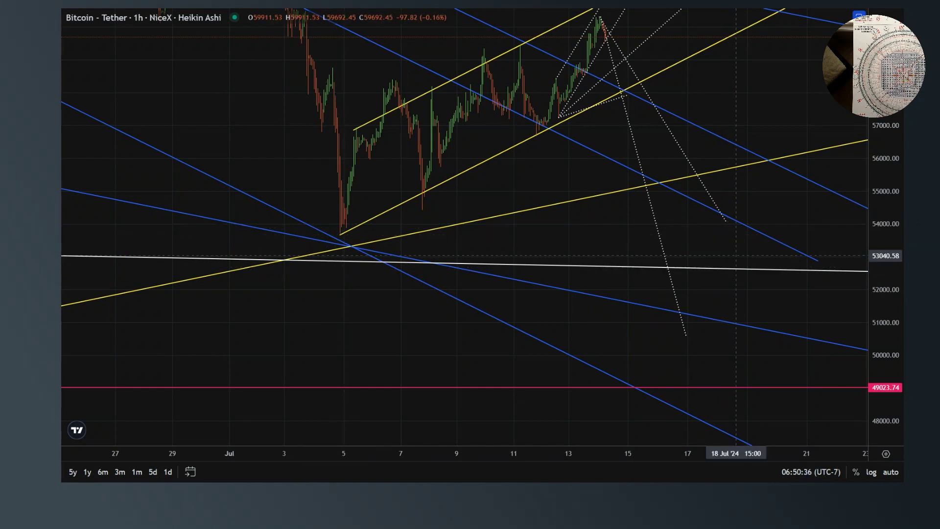
{"action": "left_click_drag", "start_coordinate": [718, 341], "coordinate": [657, 140]}
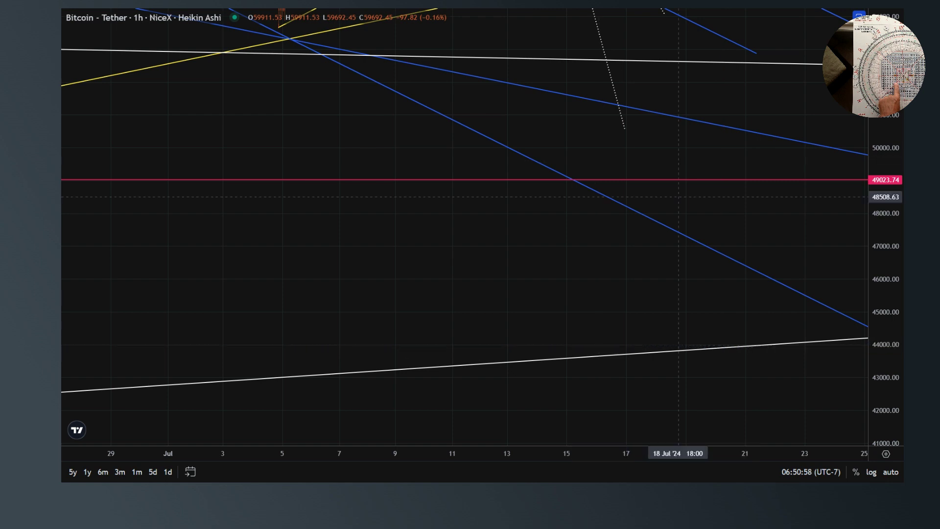
{"action": "left_click", "coordinate": [659, 185]}
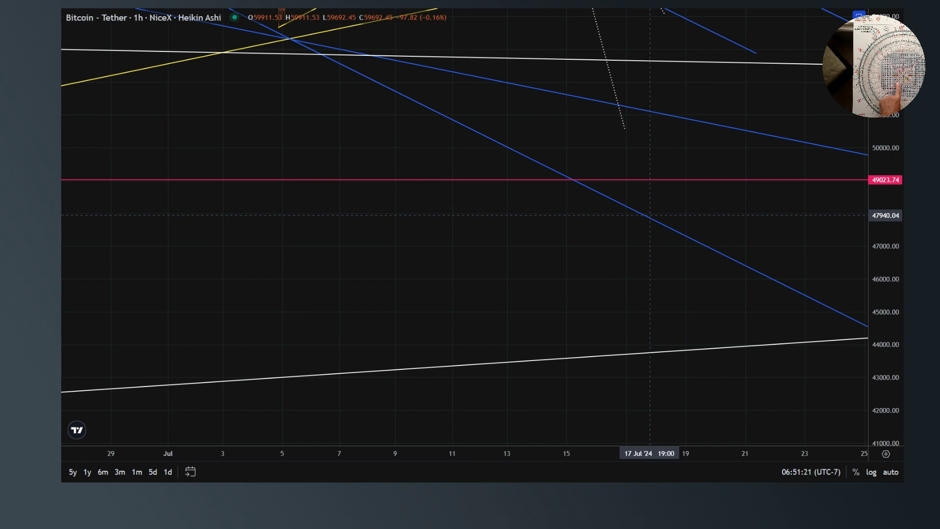
{"action": "left_click_drag", "start_coordinate": [703, 201], "coordinate": [657, 455]}
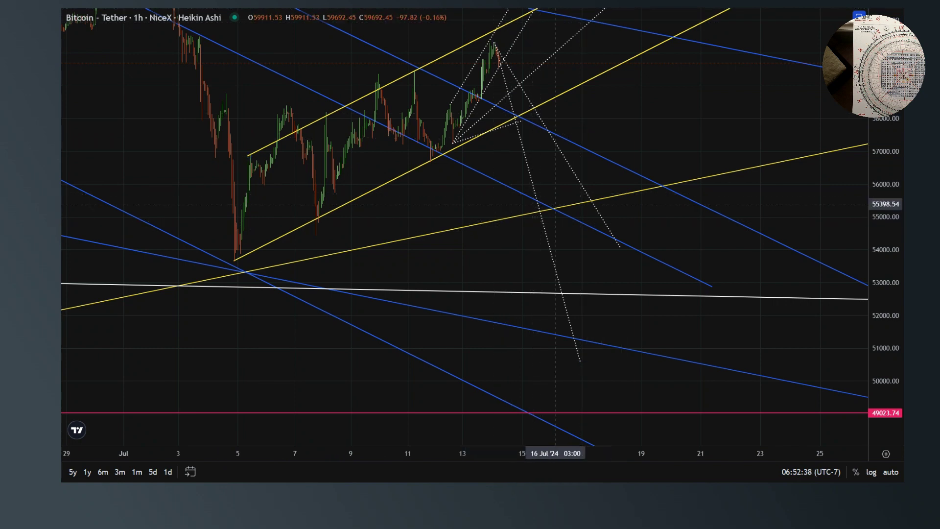
{"action": "left_click_drag", "start_coordinate": [689, 145], "coordinate": [760, 210]}
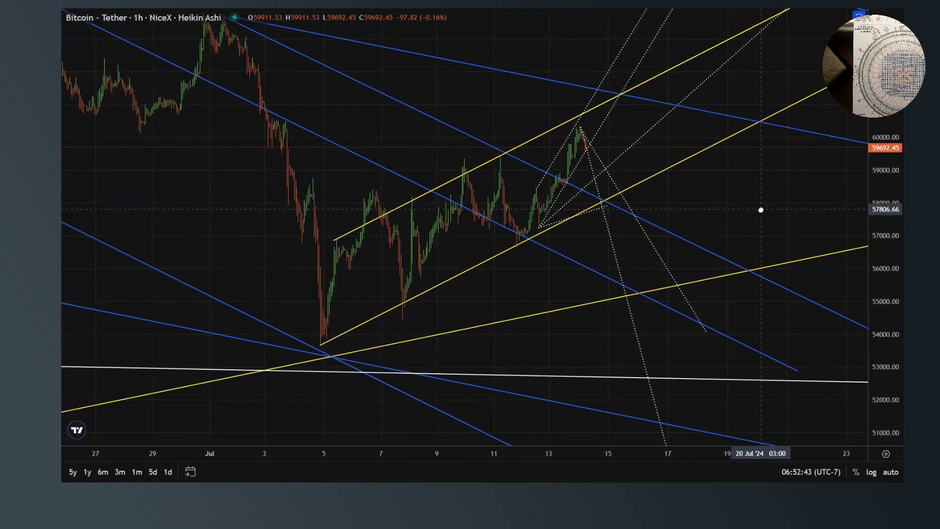
{"action": "mouse_move", "coordinate": [592, 142]}
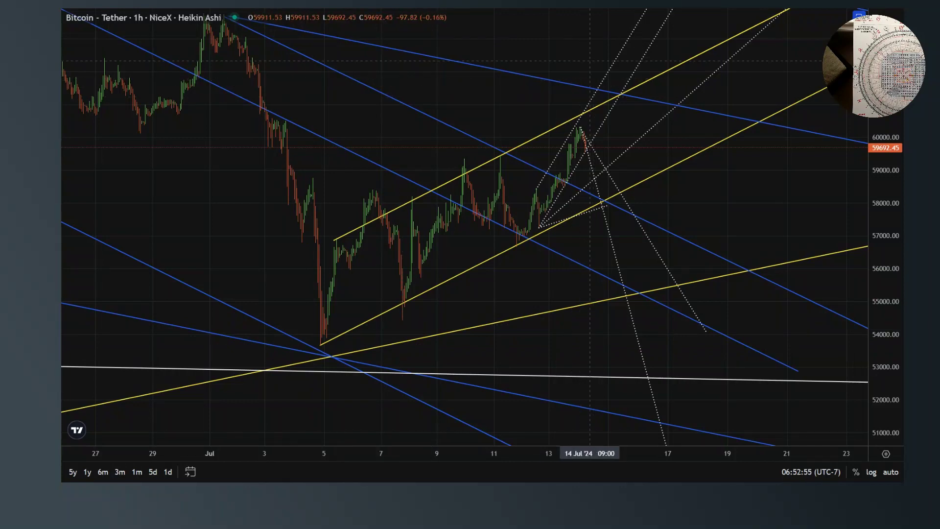
{"action": "left_click_drag", "start_coordinate": [614, 340], "coordinate": [590, 258]}
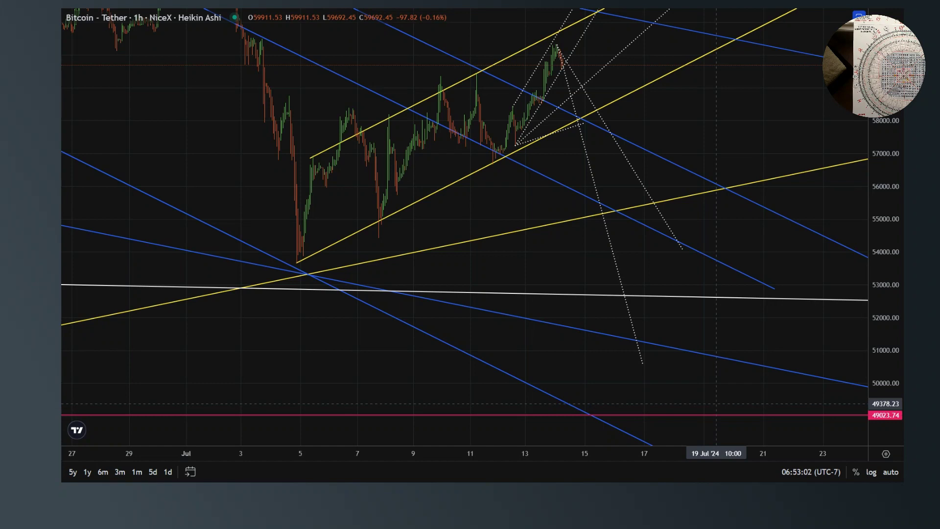
{"action": "left_click_drag", "start_coordinate": [748, 274], "coordinate": [758, 321]}
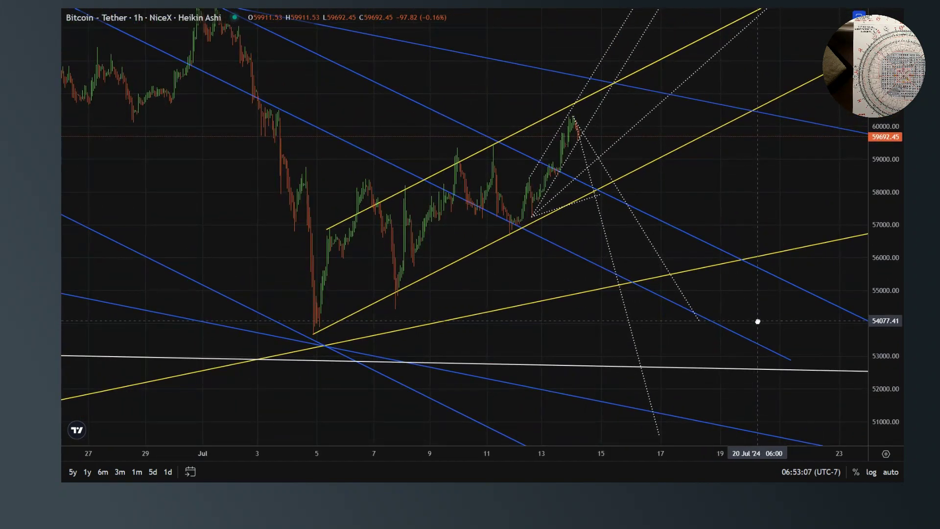